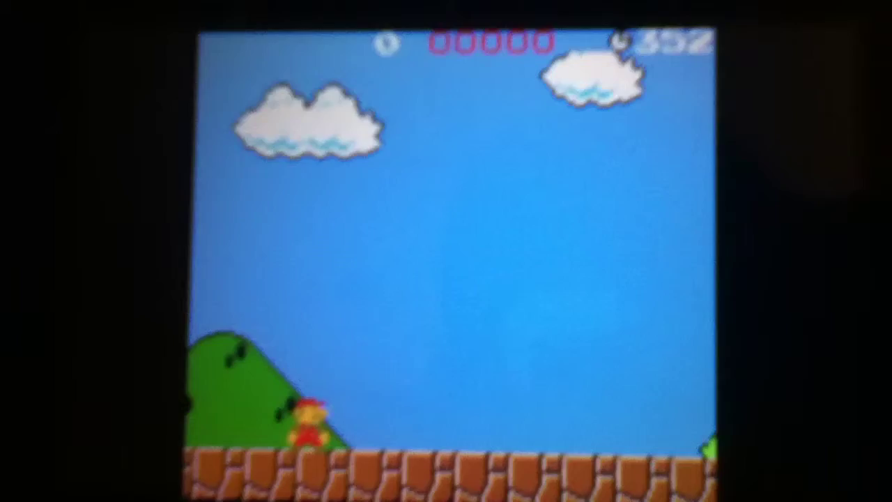
pyautogui.press('Right')
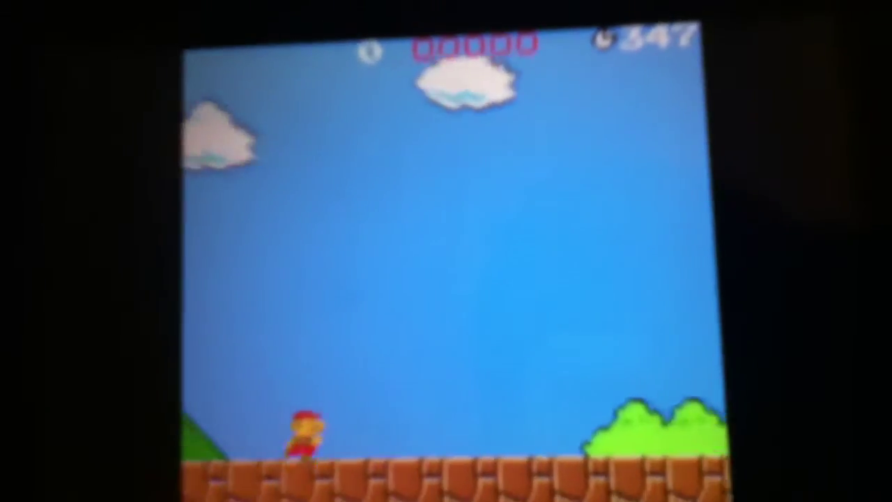
pyautogui.press('Right')
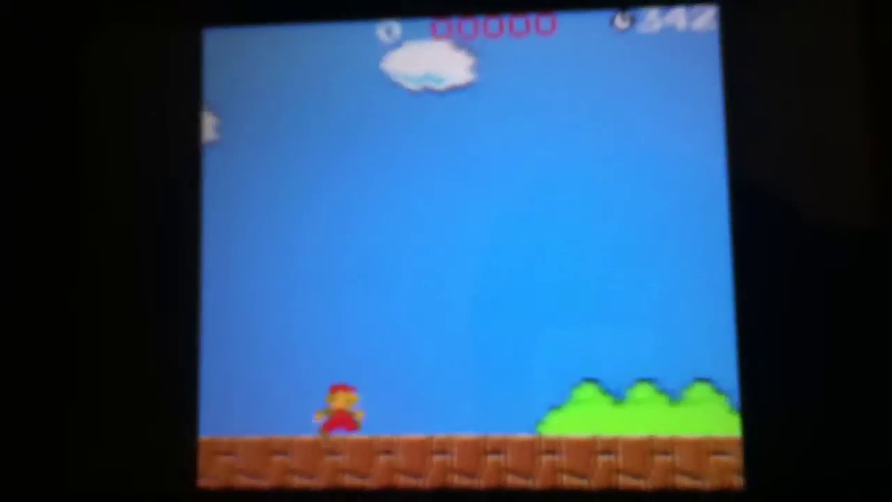
pyautogui.press('Left')
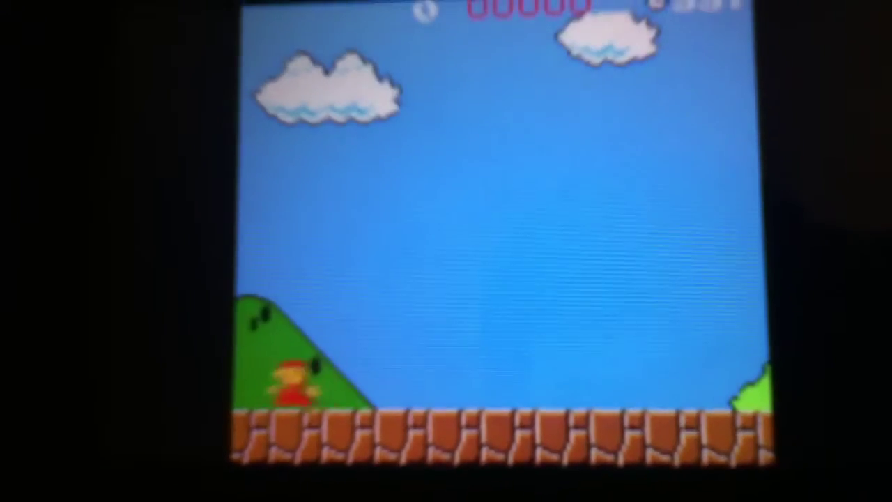